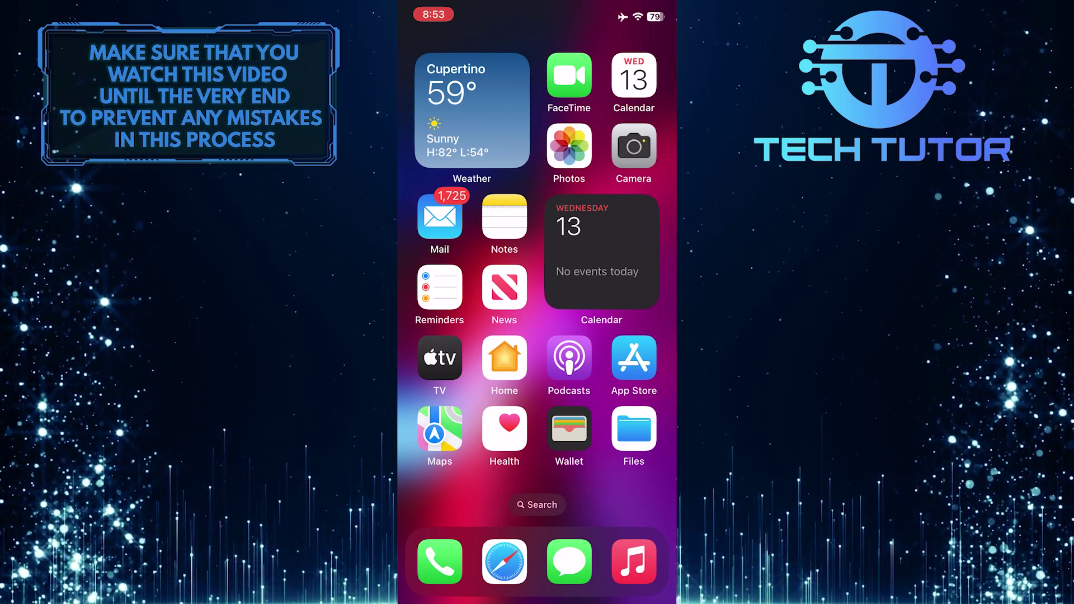
- Search the App Store for "vpn" to find the installed NordVPN app
click(634, 359)
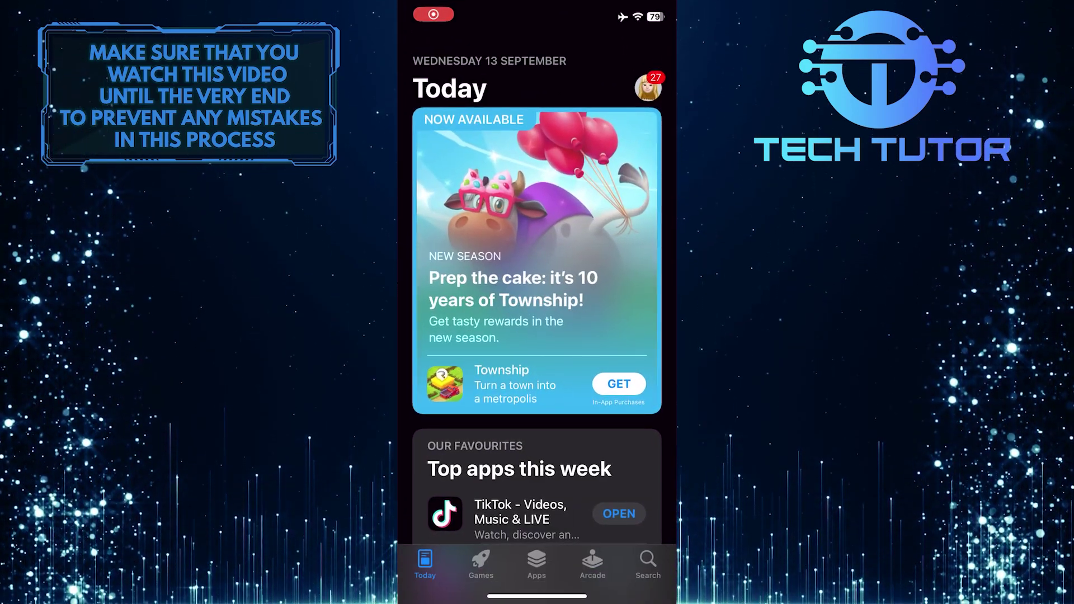
click(648, 564)
click(503, 116)
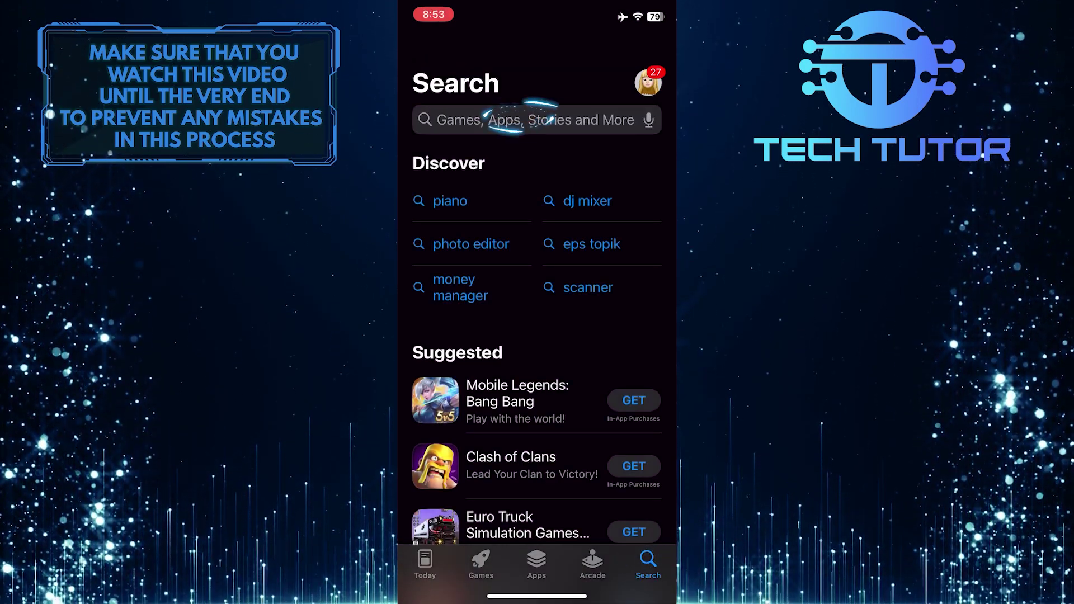
text(vpn)
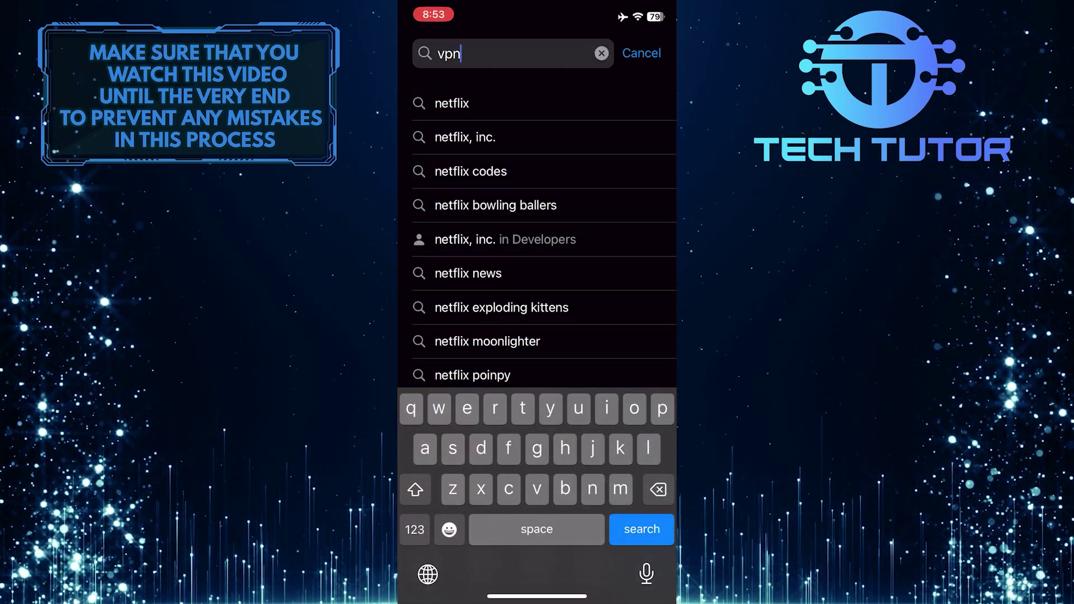
key(Return)
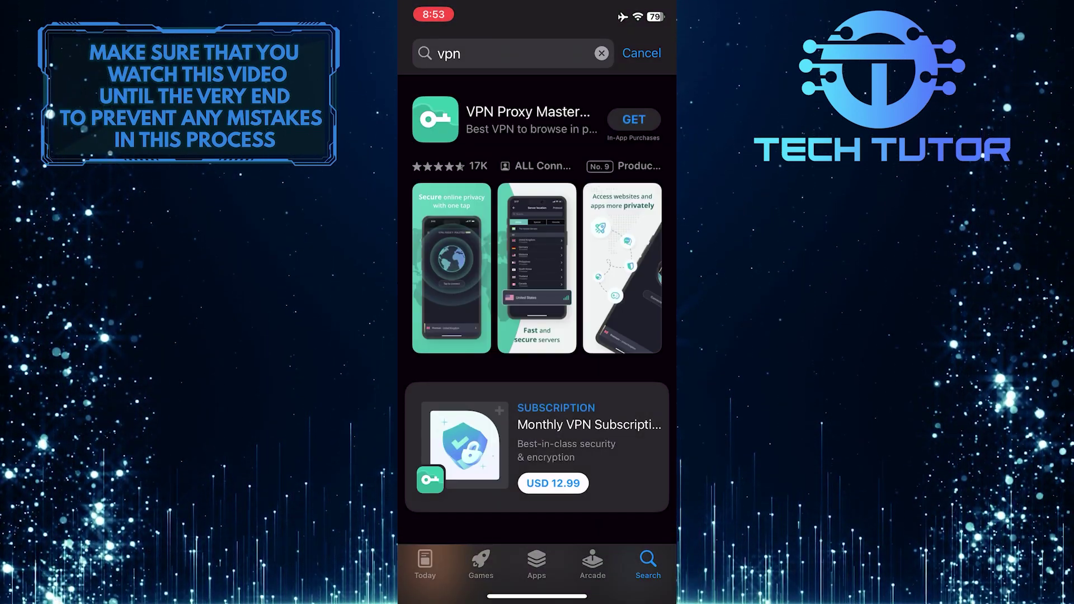
scroll(537, 336, down, 5)
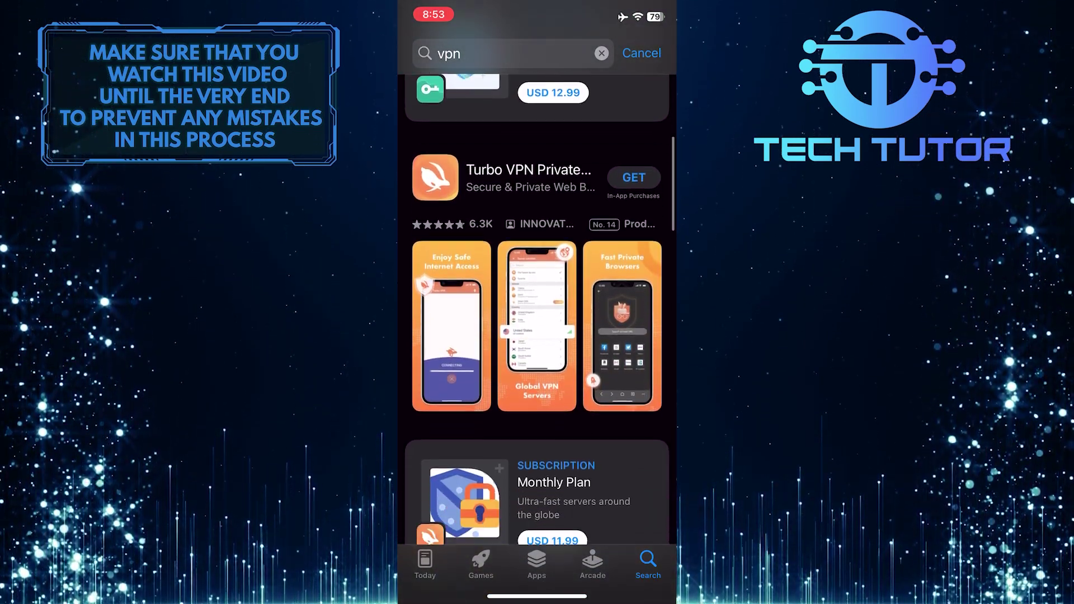
scroll(537, 336, down, 8)
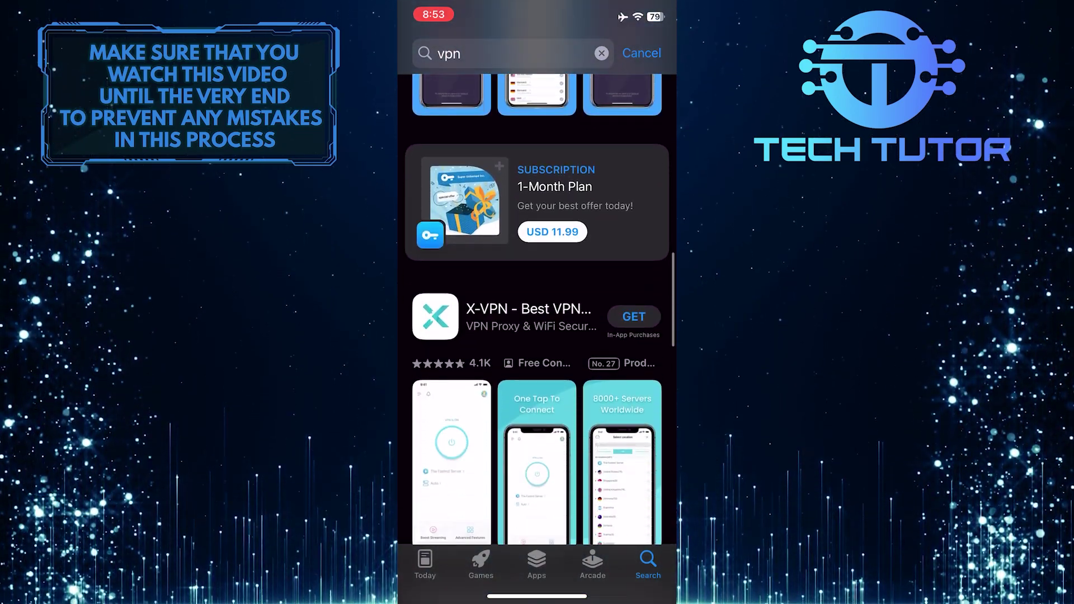
scroll(537, 336, down, 3)
scroll(537, 335, down, 3)
scroll(537, 336, down, 3)
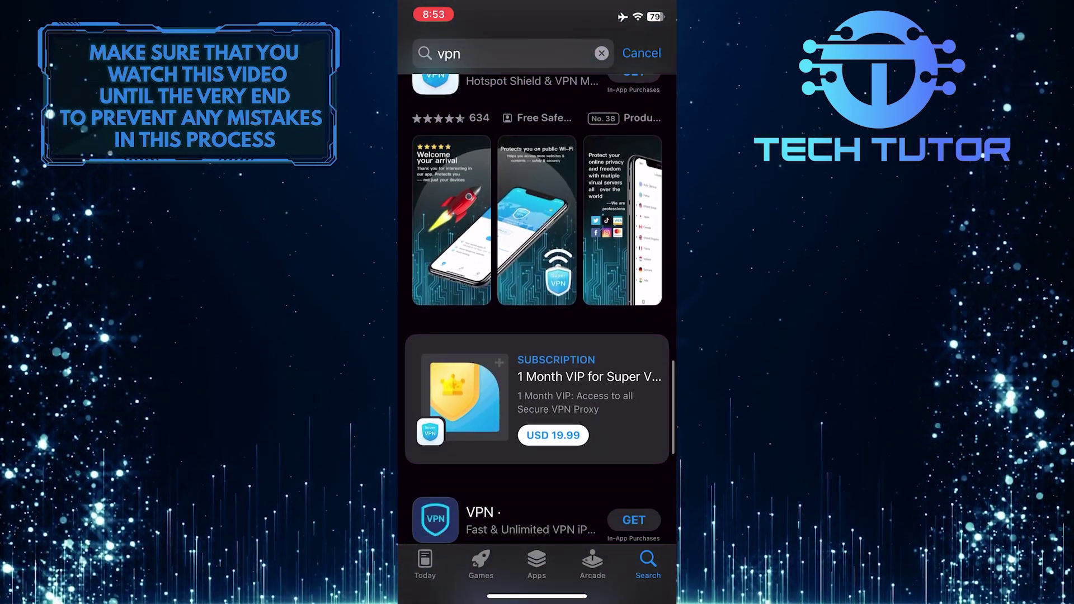
scroll(537, 336, down, 3)
scroll(538, 336, down, 3)
scroll(537, 336, down, 2)
scroll(537, 336, down, 2)
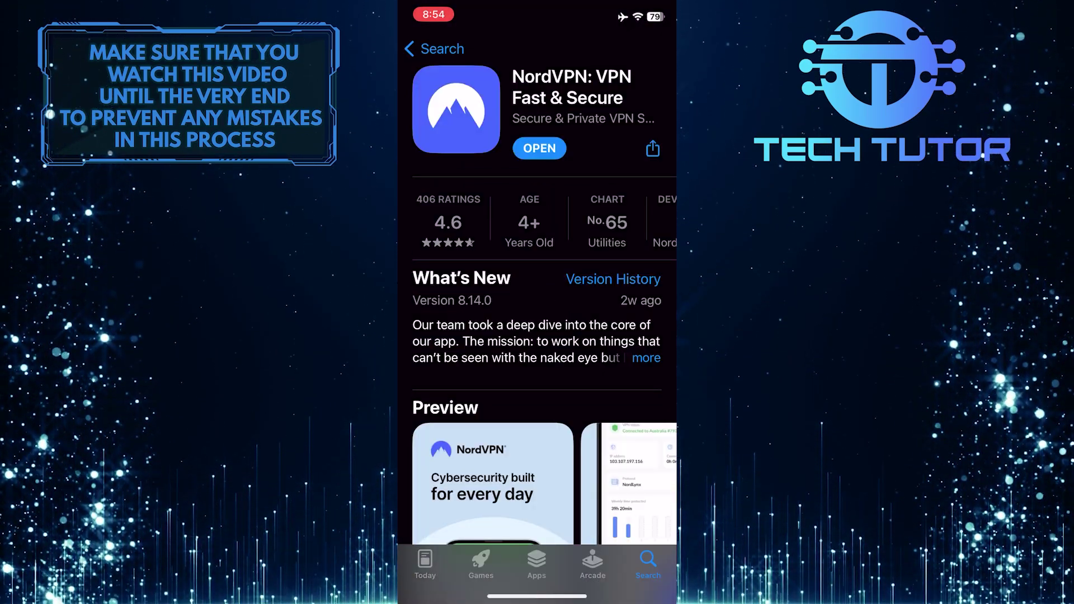
- Launch NordVPN and connect to Germany from the Browse Countries list
click(540, 148)
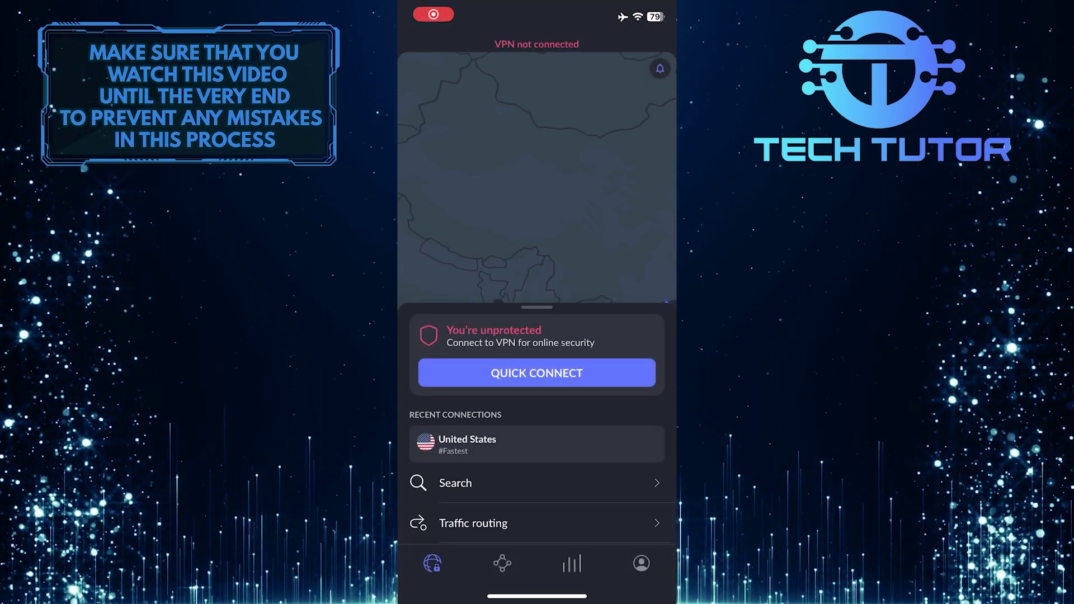
scroll(538, 378, down, 3)
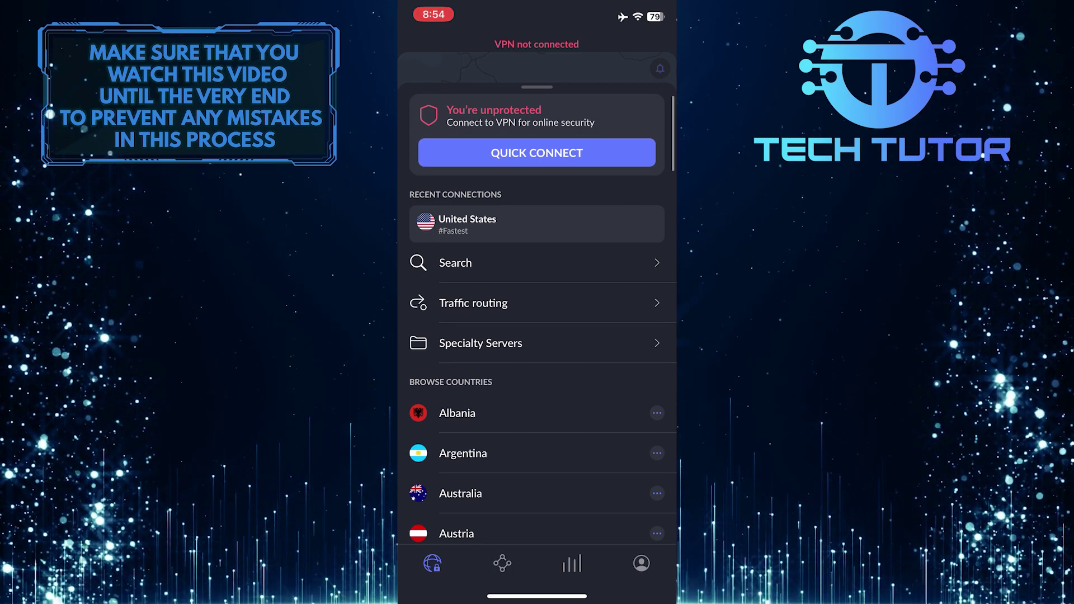
scroll(537, 336, down, 5)
scroll(537, 335, down, 5)
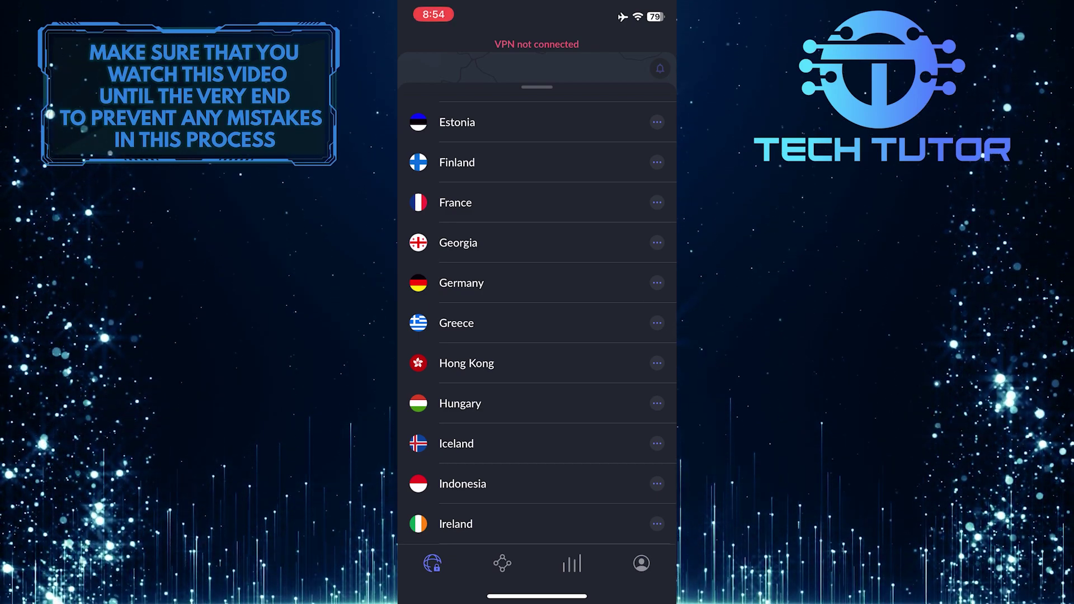
click(461, 282)
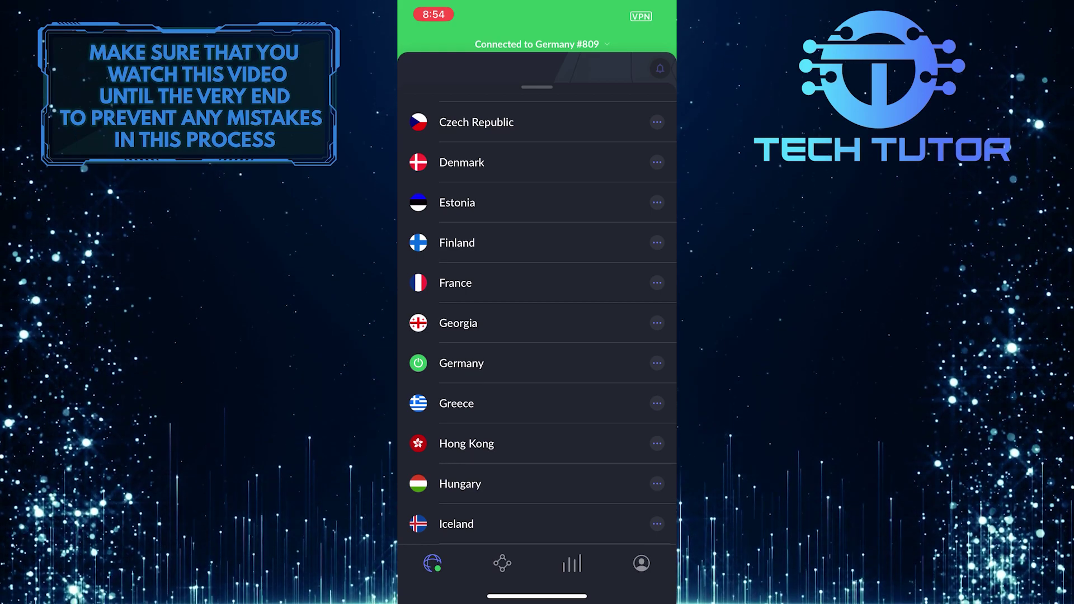
scroll(542, 319, up, 10)
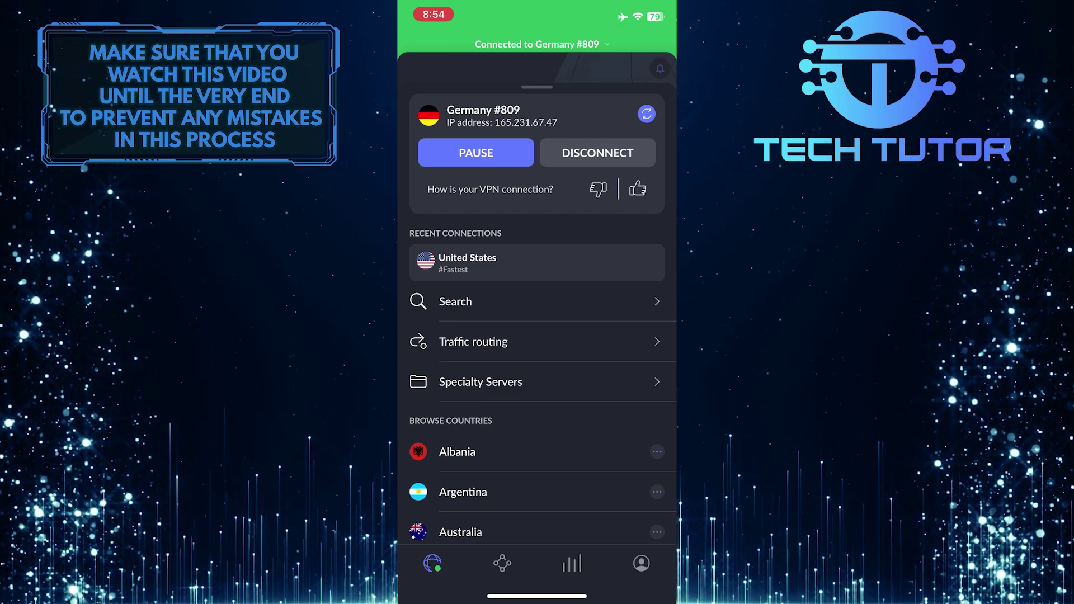
- Swipe home and over to the next page showing NordVPN and Netflix
drag(537, 596, 537, 337)
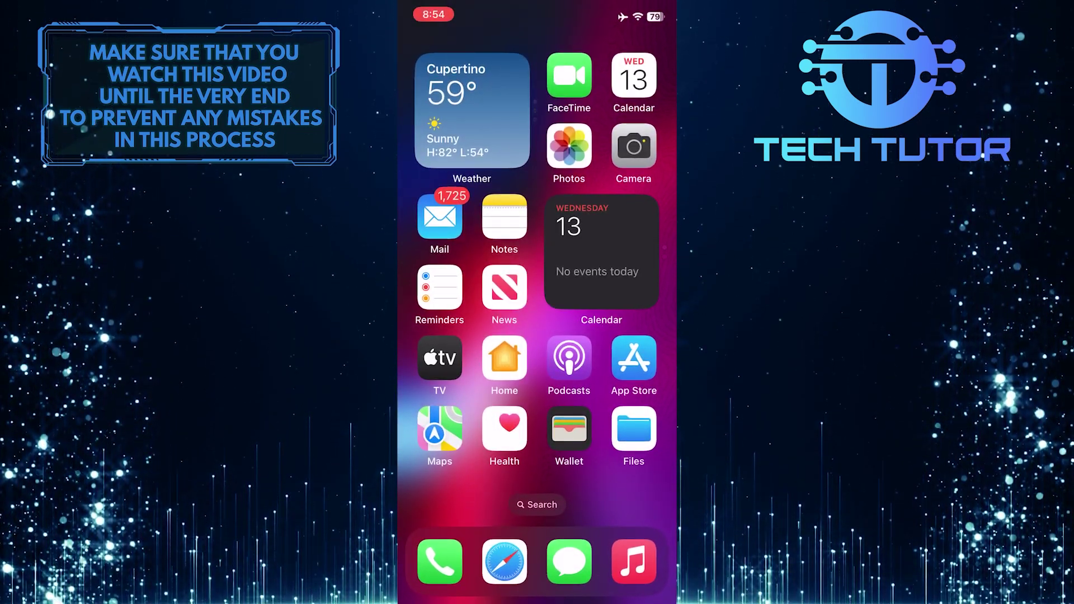
drag(630, 335, 445, 337)
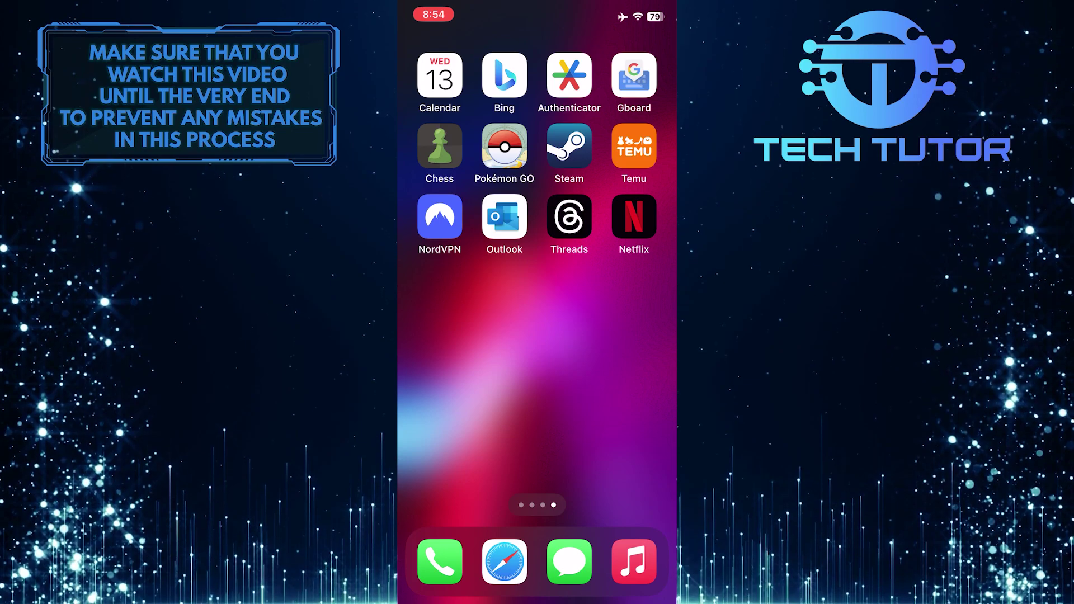